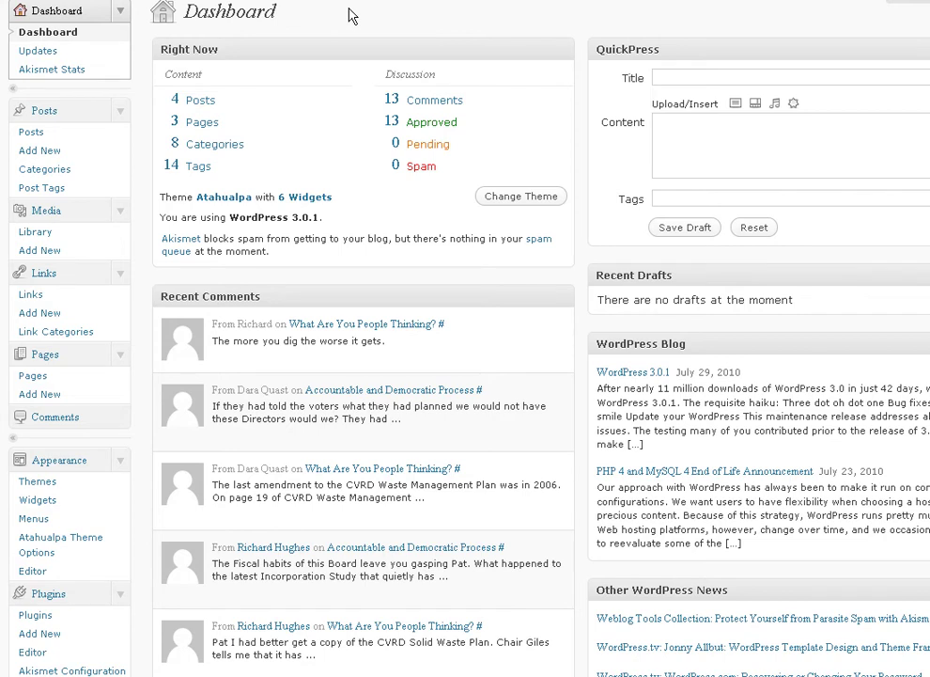
Step: Go to Mingle Forum's Categories & Forums page in the admin menu
scroll(349, 16, "down", 8)
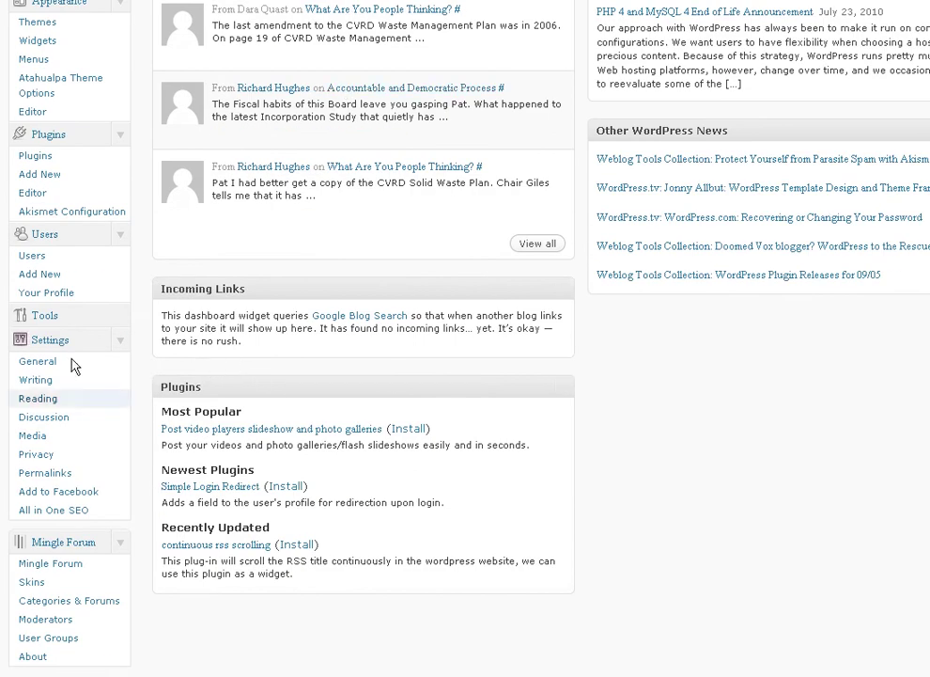
left_click(120, 346)
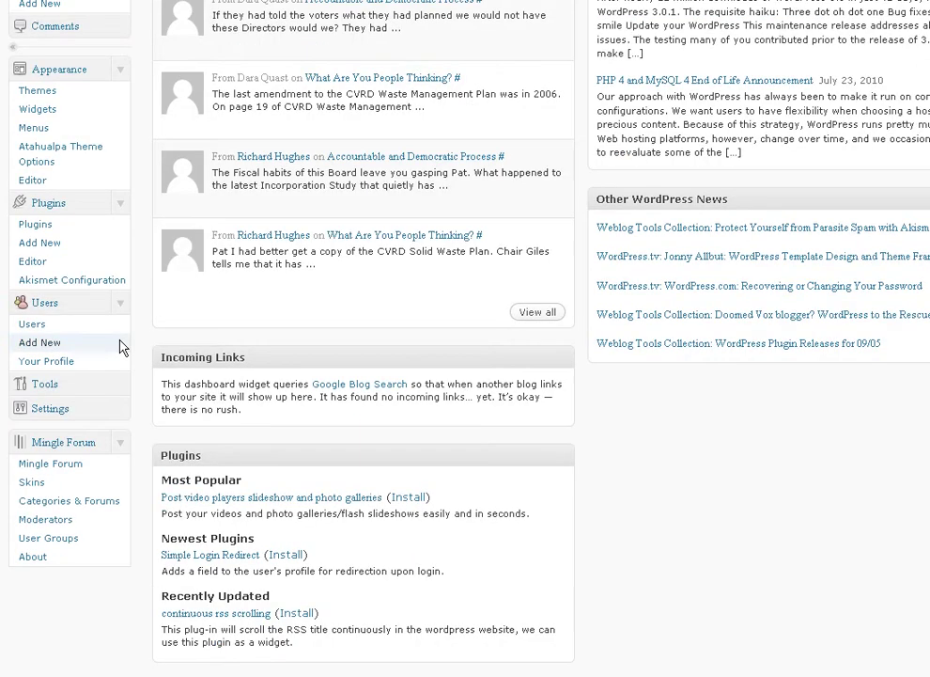
left_click(57, 501)
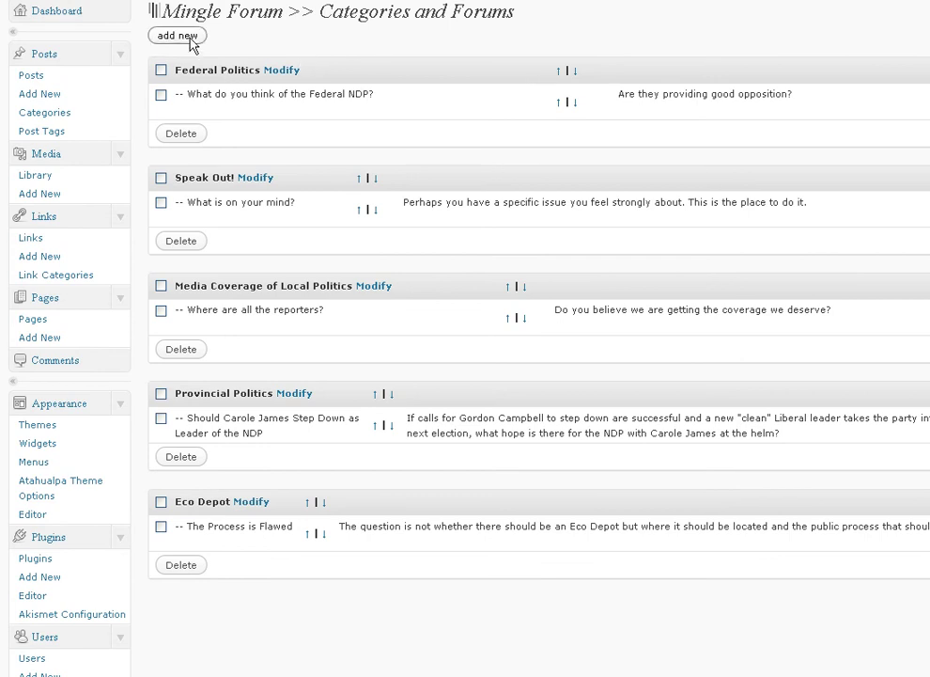
Step: Delete the Federal NDP forum, then the empty Federal Politics category
left_click(162, 95)
left_click(185, 135)
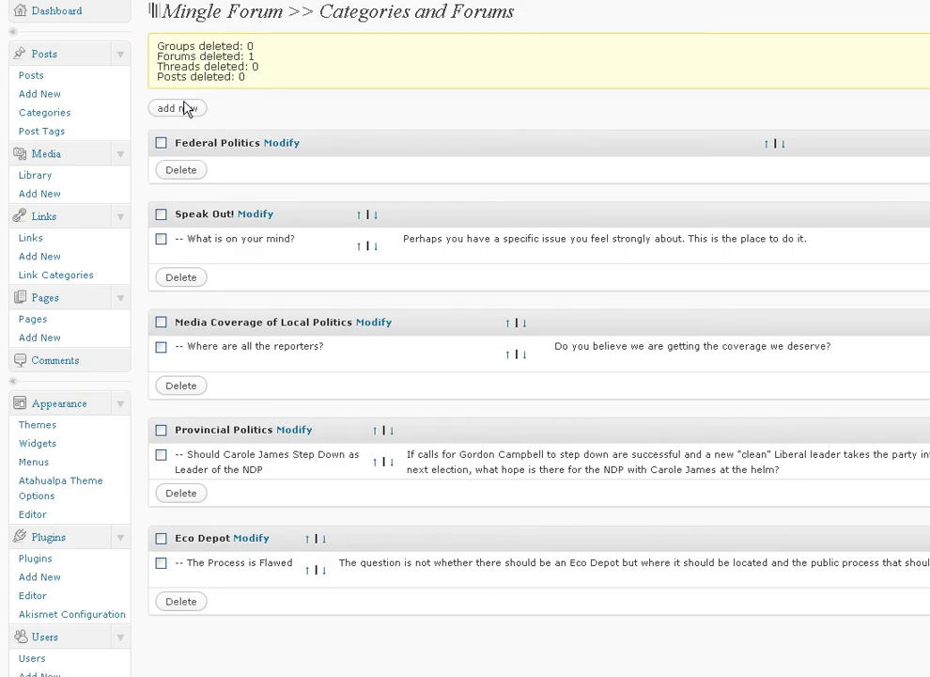
left_click(161, 143)
left_click(186, 173)
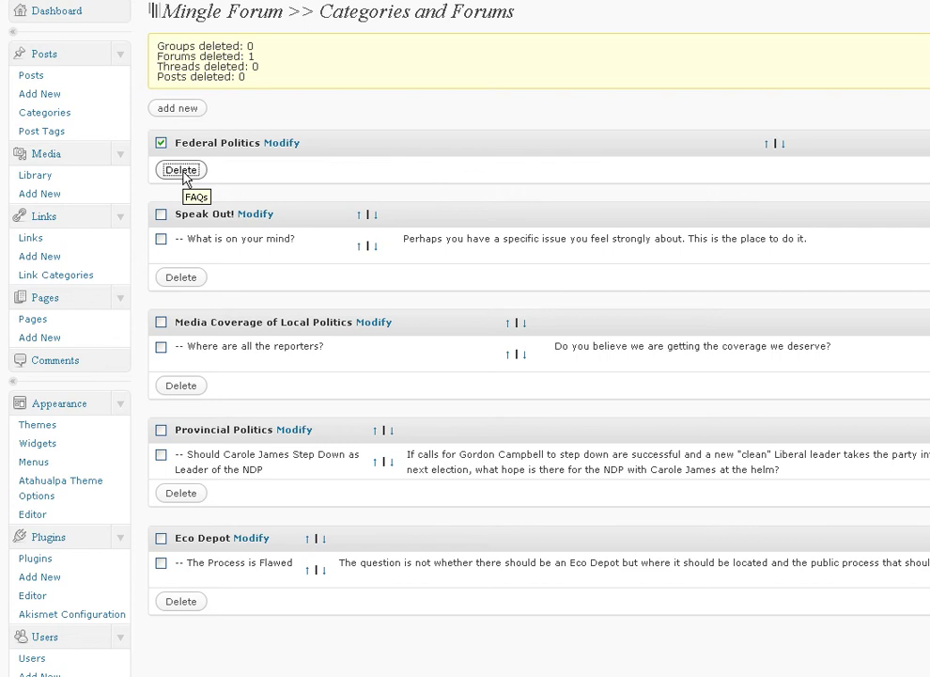
left_click(179, 108)
Step: Save a new category 'Federal Politics' with description 'What is going on in Ottawa?'
left_click(208, 65)
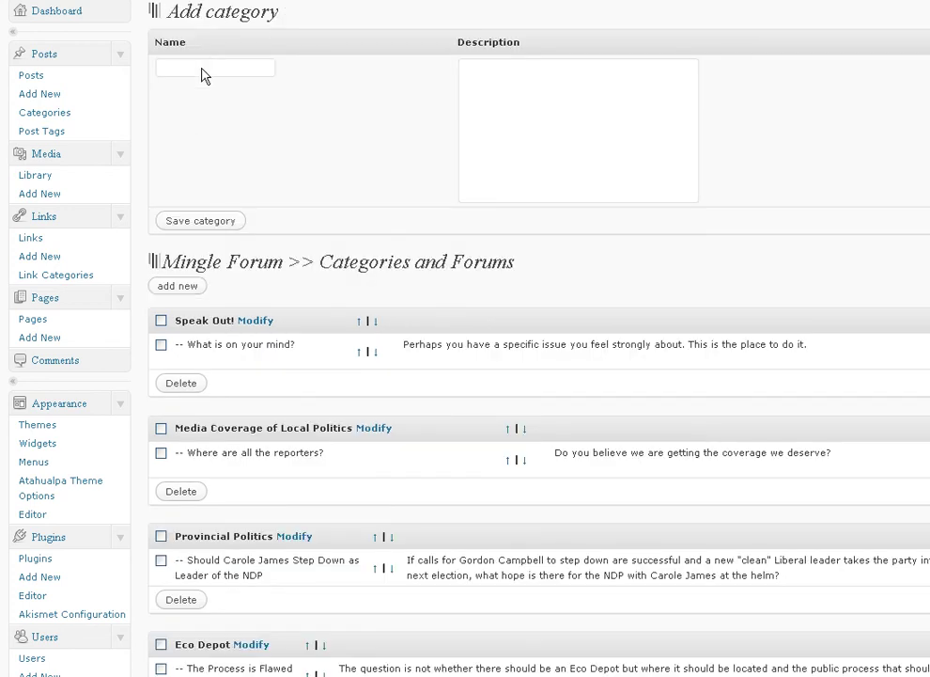
type("Federal Politics")
left_click(537, 75)
type("What is going on in  Ottawa?")
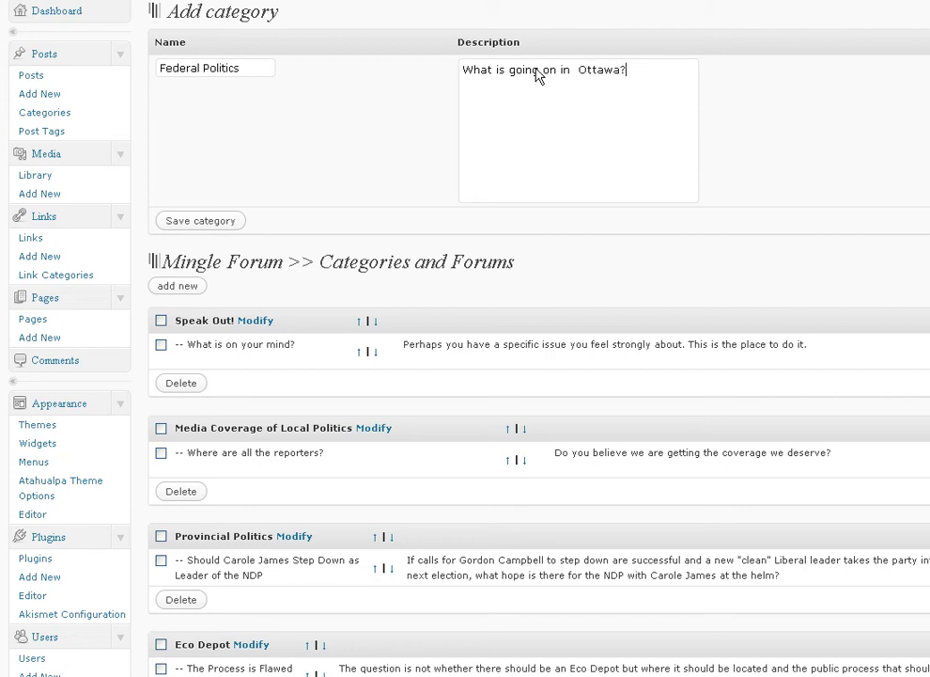
left_click(580, 73)
key("BackSpace")
left_click(197, 226)
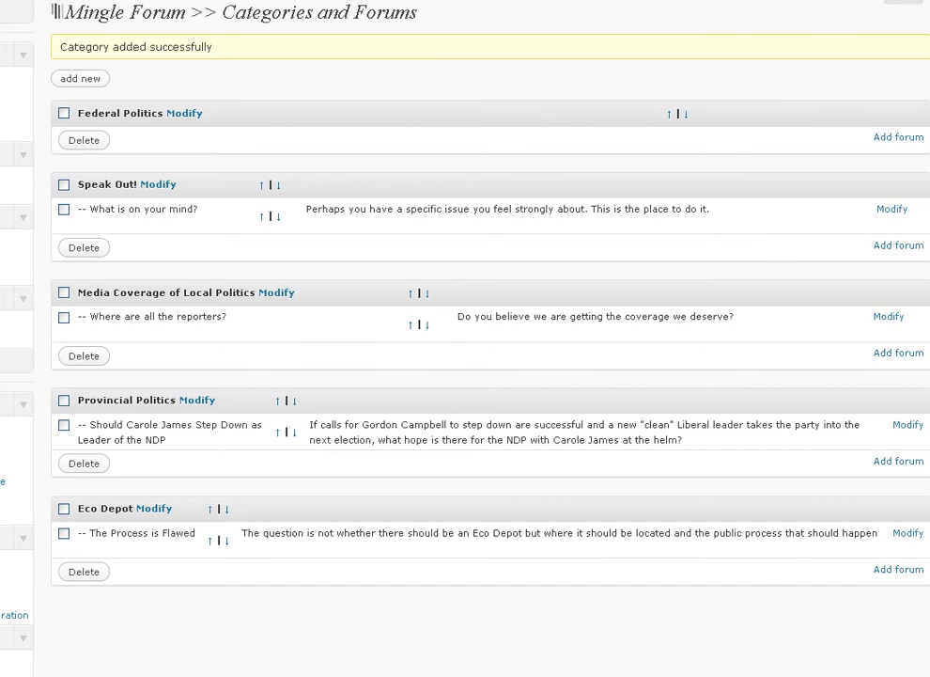
Step: Add a Federal Politics forum named 'What do you think of the Federal NDP and the quality of the opposition?'
left_click(883, 141)
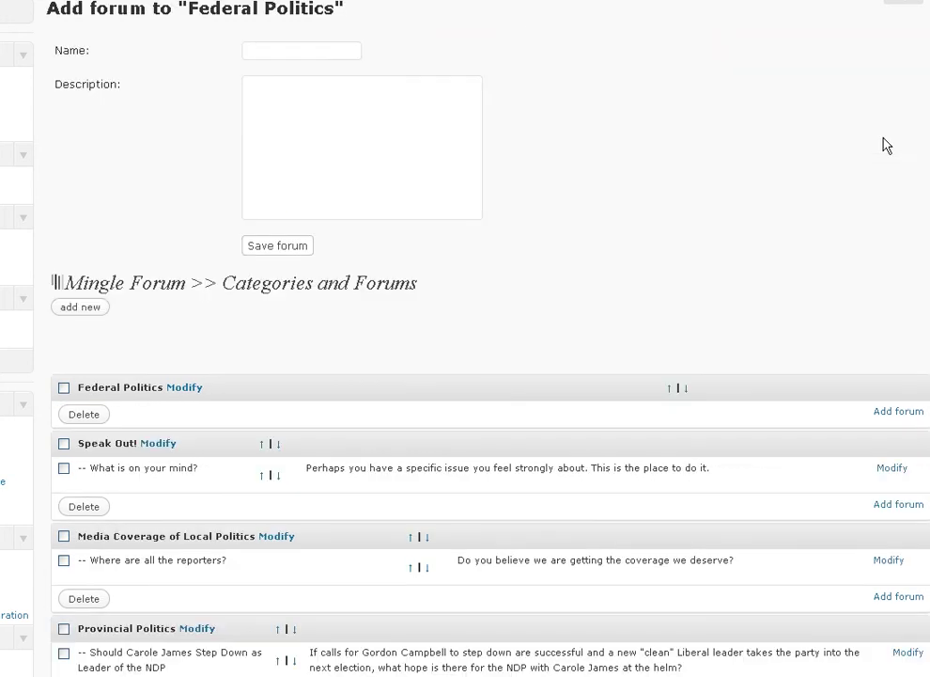
left_click(318, 52)
type("What do ")
type("you think of the")
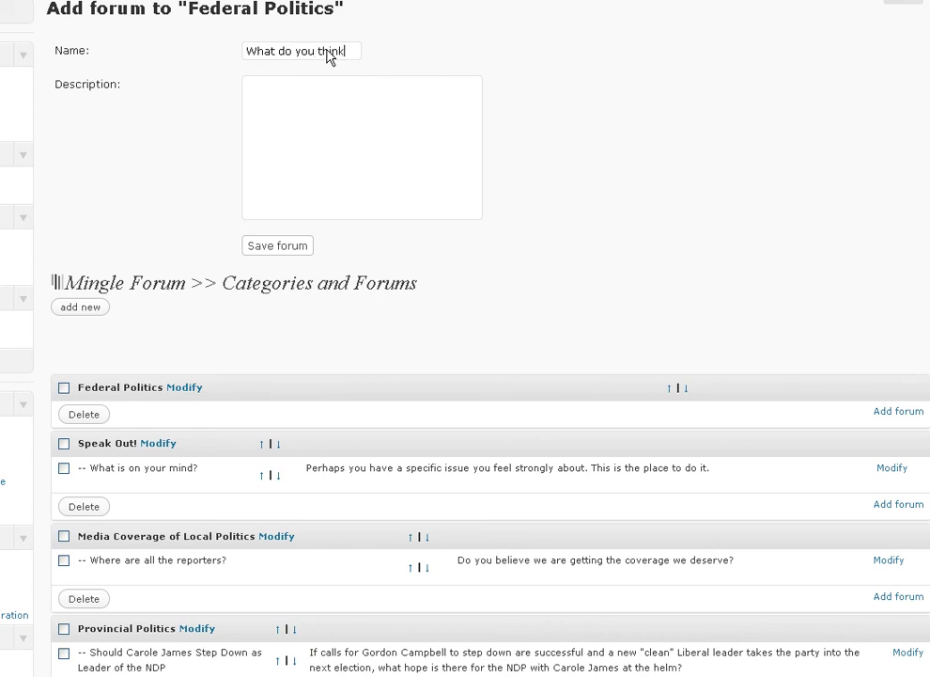
type(" Federal")
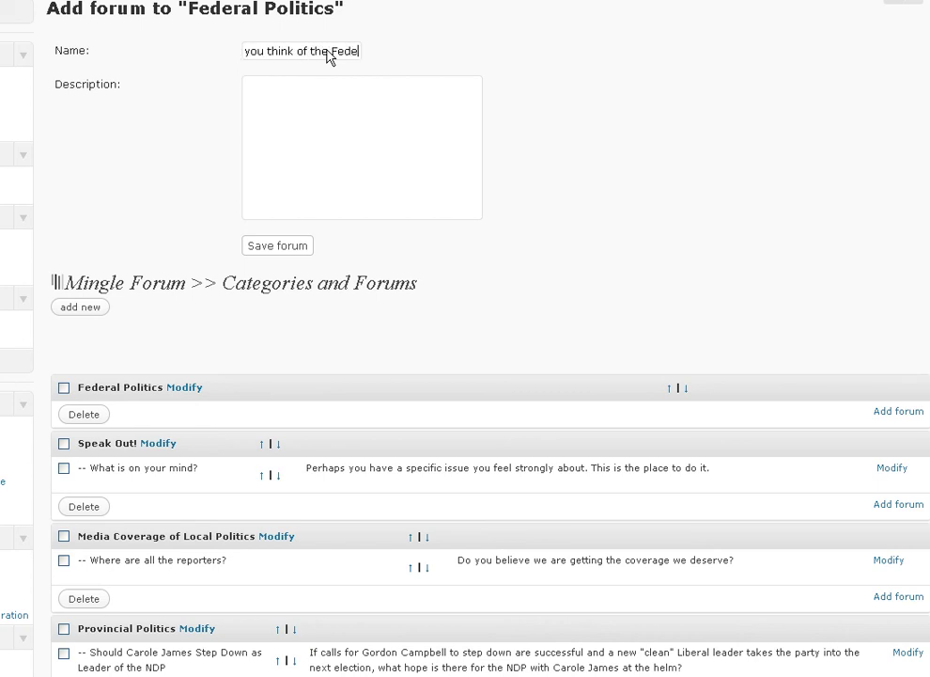
type(" NDP and the")
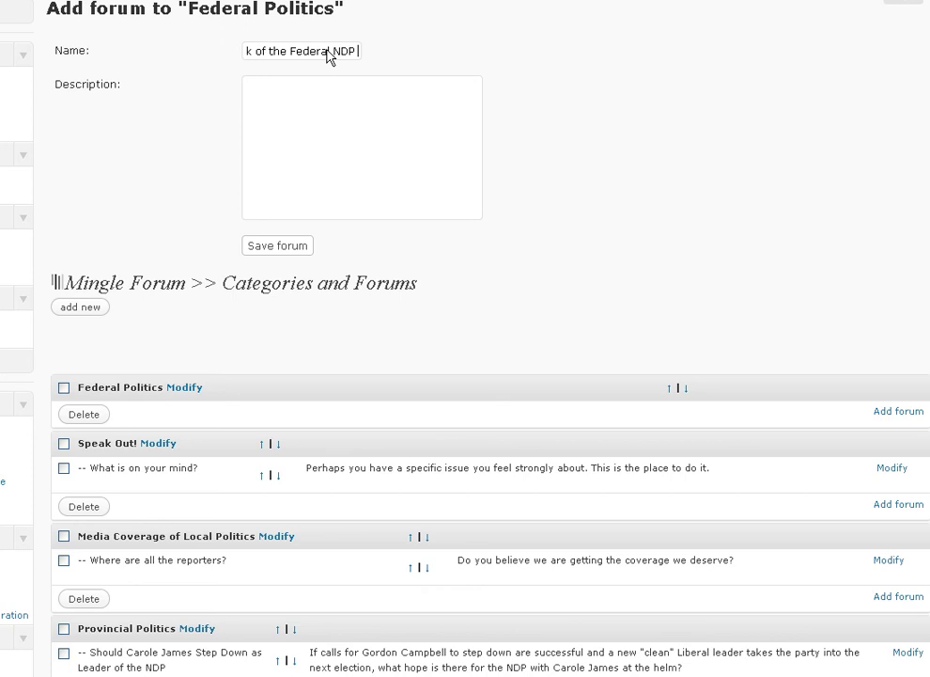
type(" quality of th")
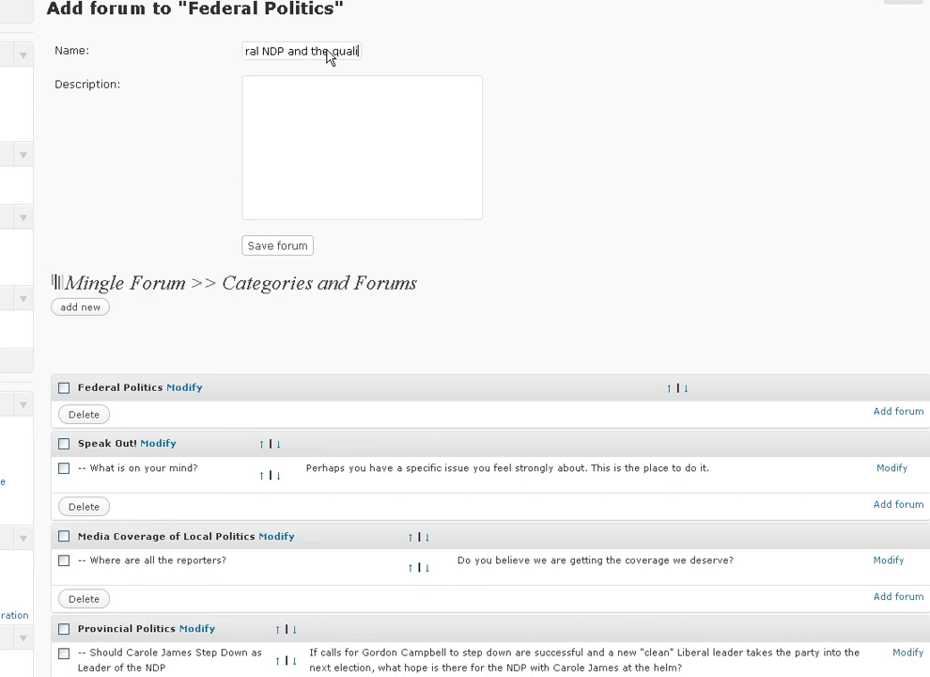
type("e op")
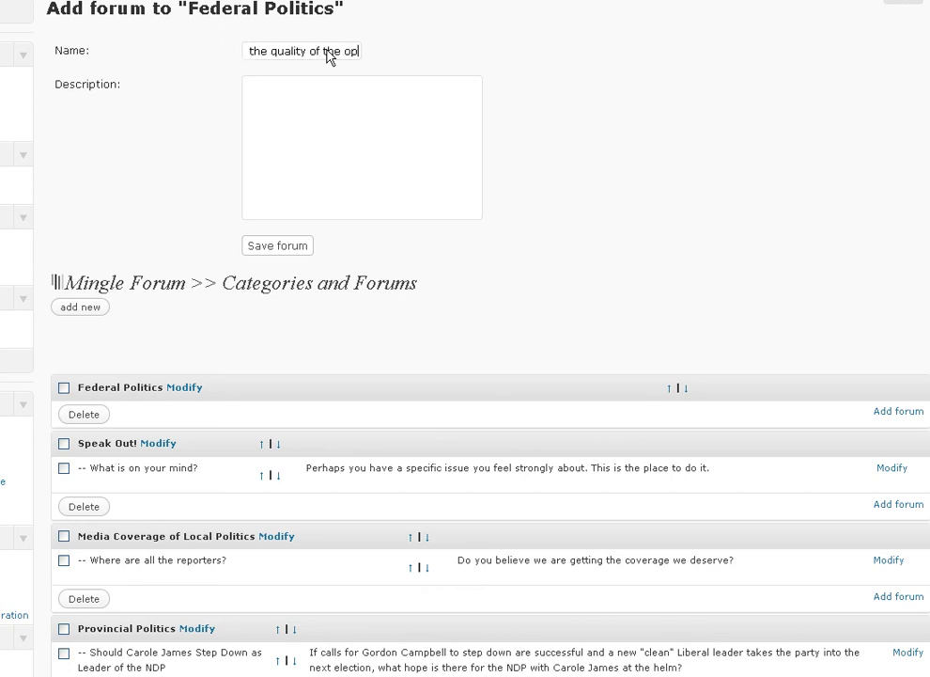
type("position?")
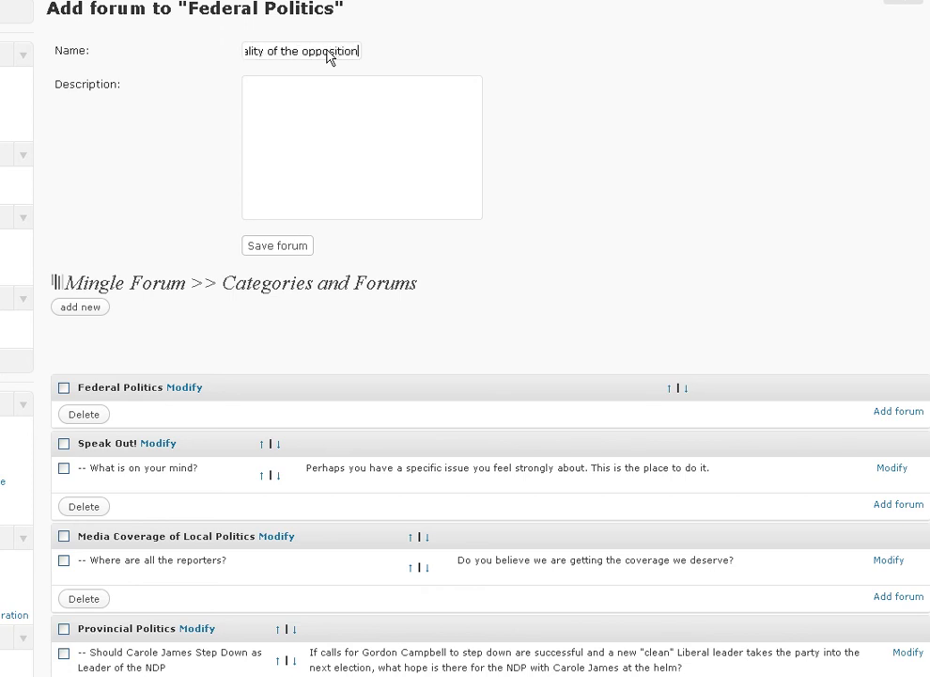
Step: Describe it as 'Are the NDP provinding good opposition or is there a lot to be desired' and save
left_click(311, 91)
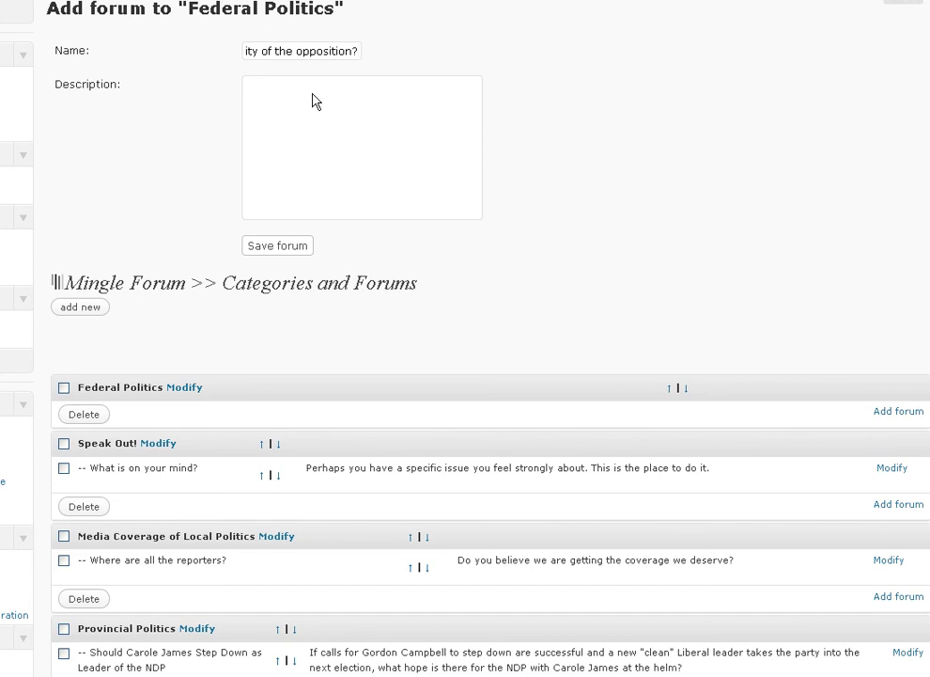
type("Are teh NDP")
key("Left")
key("Left")
key("Left")
key("Left")
key("Left")
key("BackSpace")
key("BackSpace")
type("he")
key("End")
type("pro")
type("vi")
type("nding good oppos")
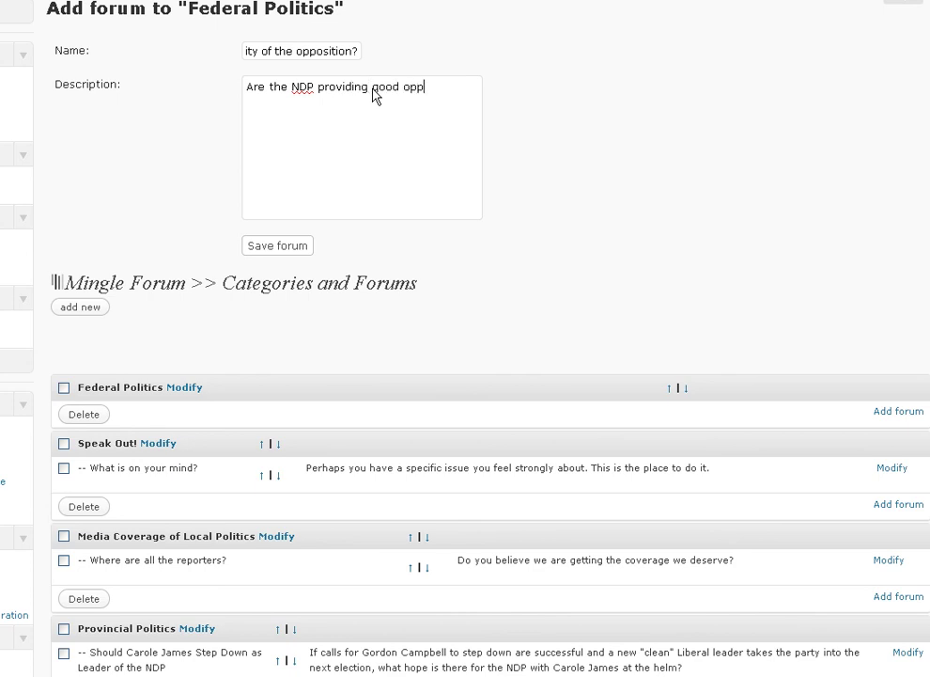
type("ition or is there a")
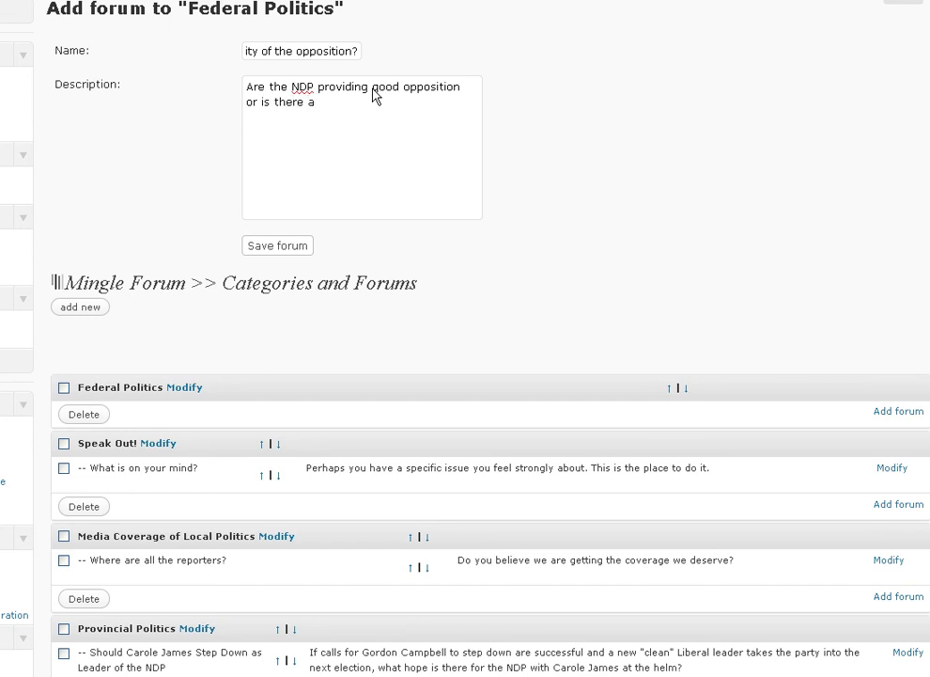
type(" lot to be desired")
left_click_drag(373, 89, 380, 114)
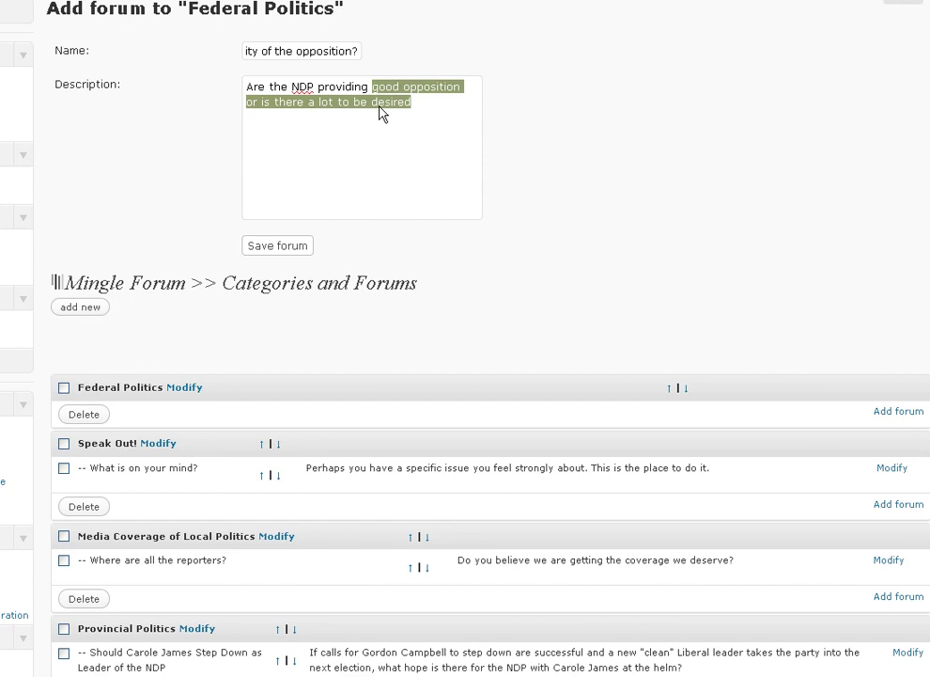
left_click(285, 250)
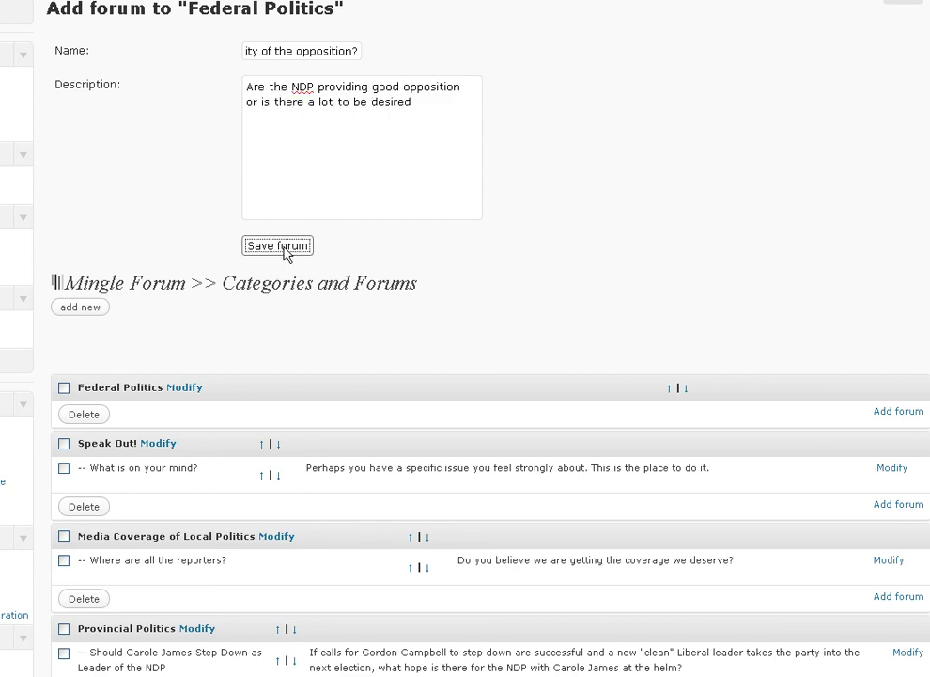